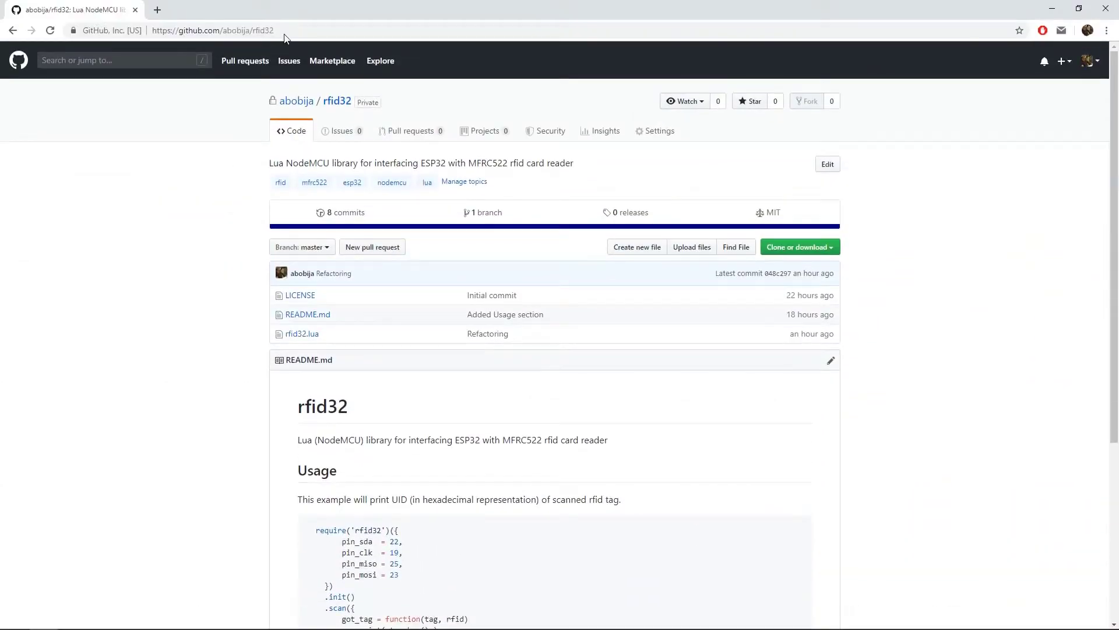
# - Select the whole rfid32.lua source code on GitHub and copy it
pyautogui.click(285, 31)
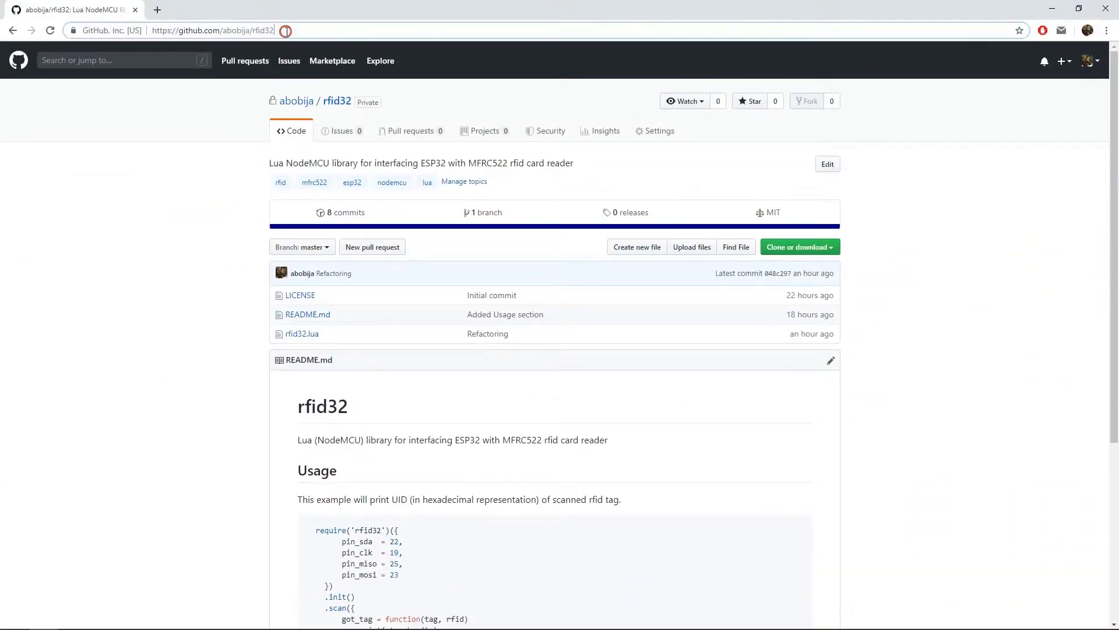
pyautogui.click(183, 155)
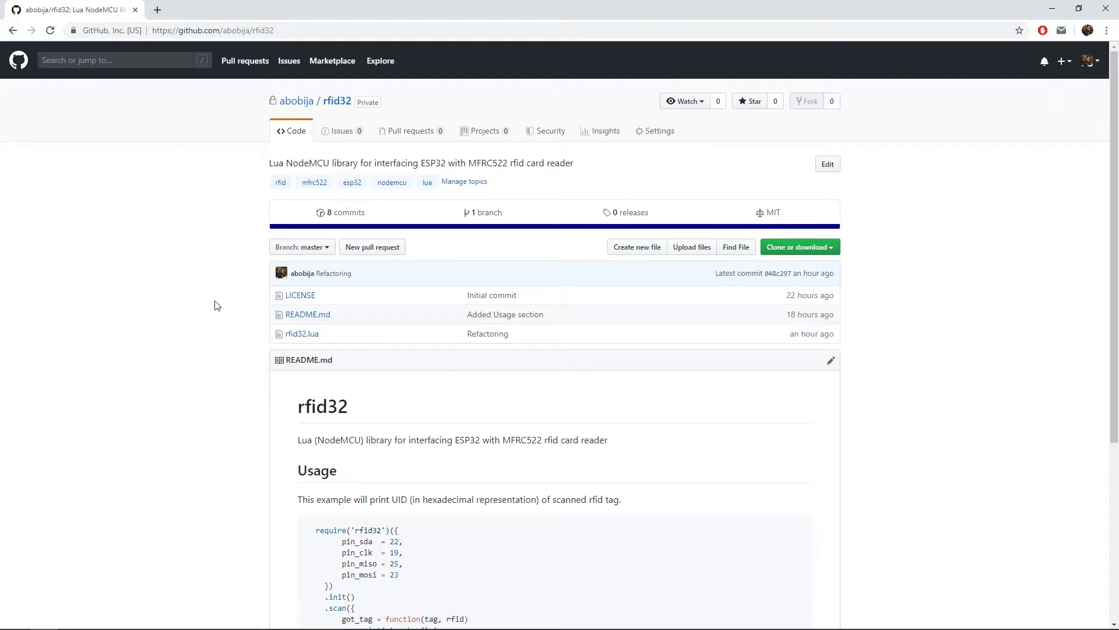
pyautogui.scroll(-3, 1117, 322)
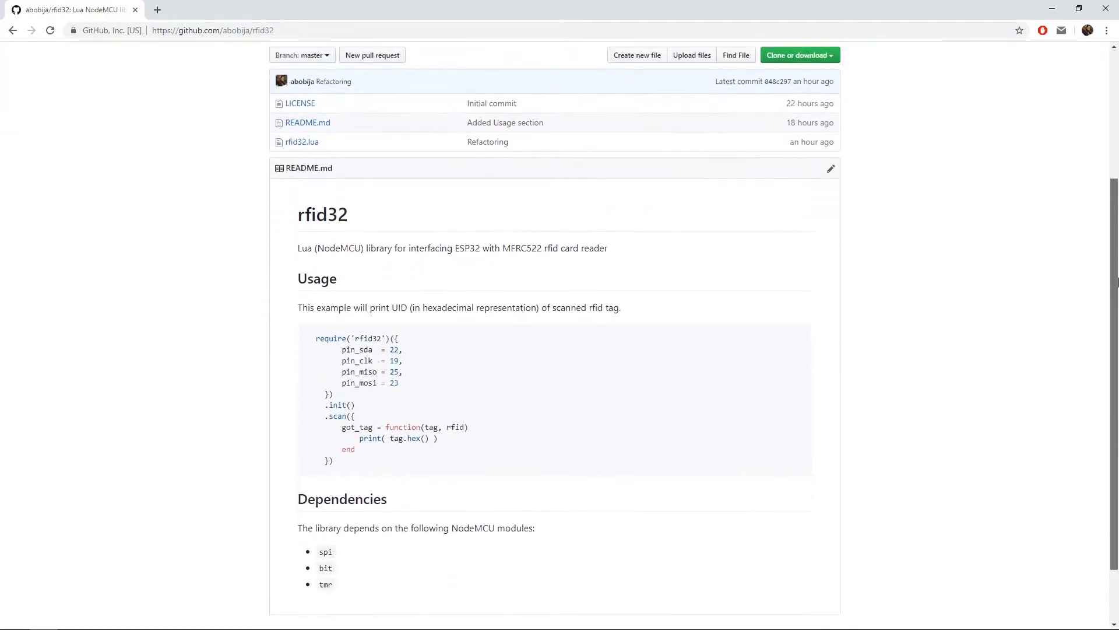
pyautogui.moveTo(1117, 322); pyautogui.dragTo(1113, 141)
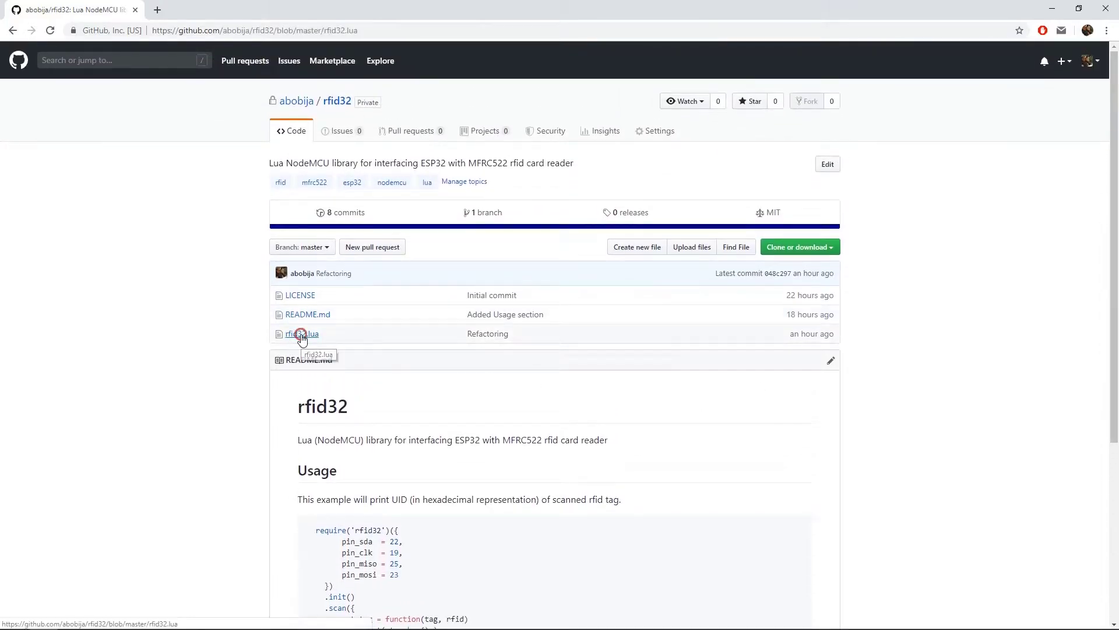
pyautogui.moveTo(304, 254); pyautogui.dragTo(395, 297)
pyautogui.rightClick(396, 297)
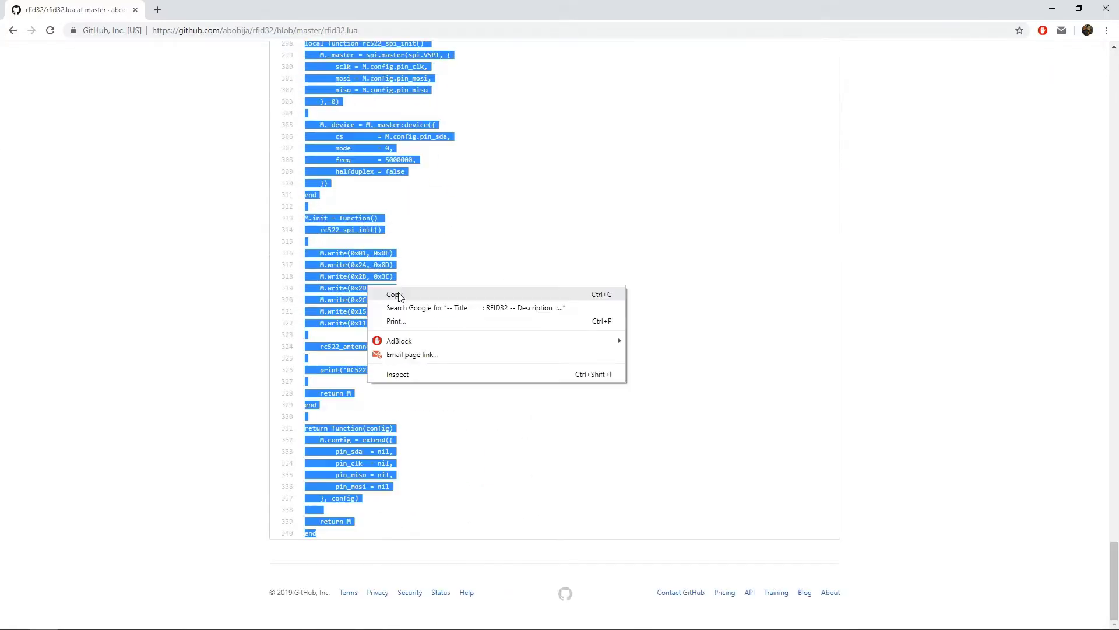
pyautogui.click(398, 295)
# - Paste the copied rfid32 library code into the empty ESPlorer editor
pyautogui.hotkey('alt', 'Tab')
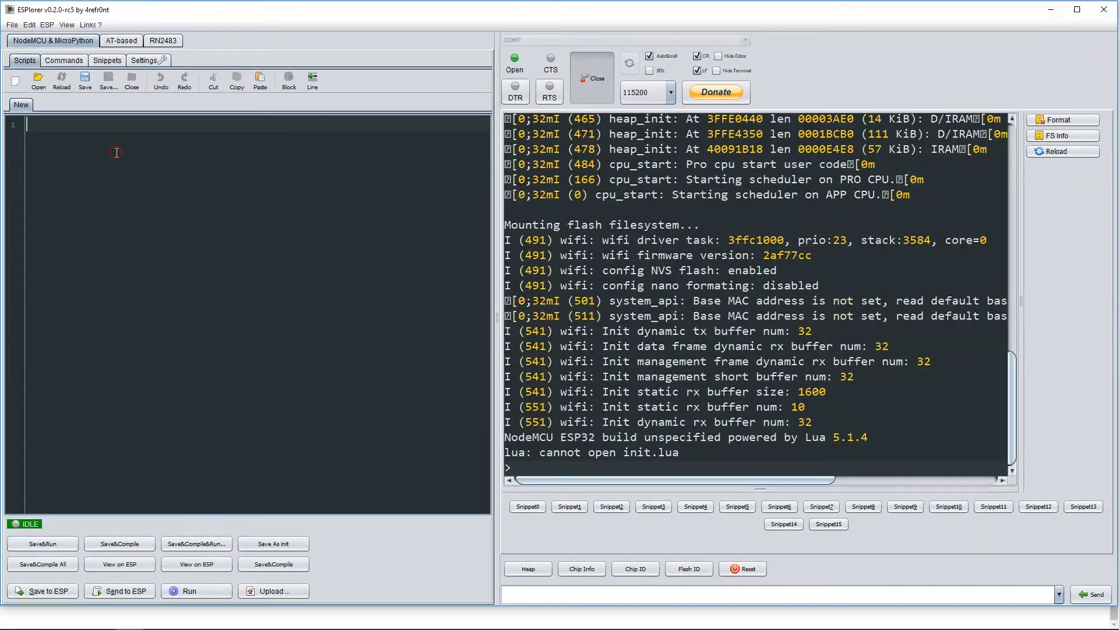
pyautogui.rightClick(110, 147)
pyautogui.click(160, 236)
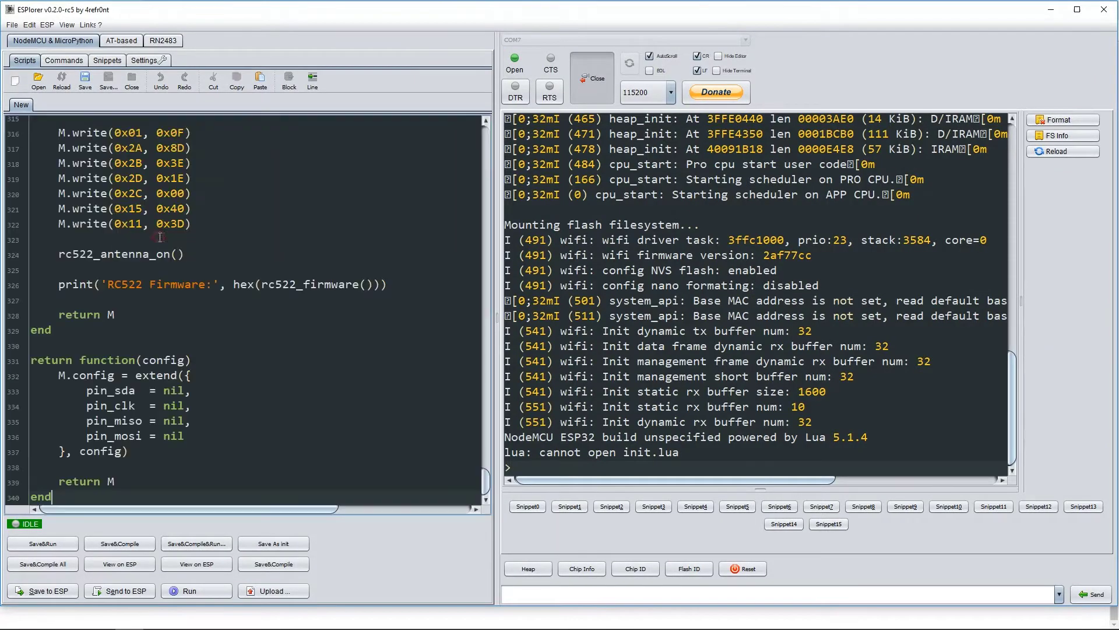
# - Save the library as rfid32.lua to upload it, then start a new script
pyautogui.click(85, 87)
pyautogui.write('rfid32')
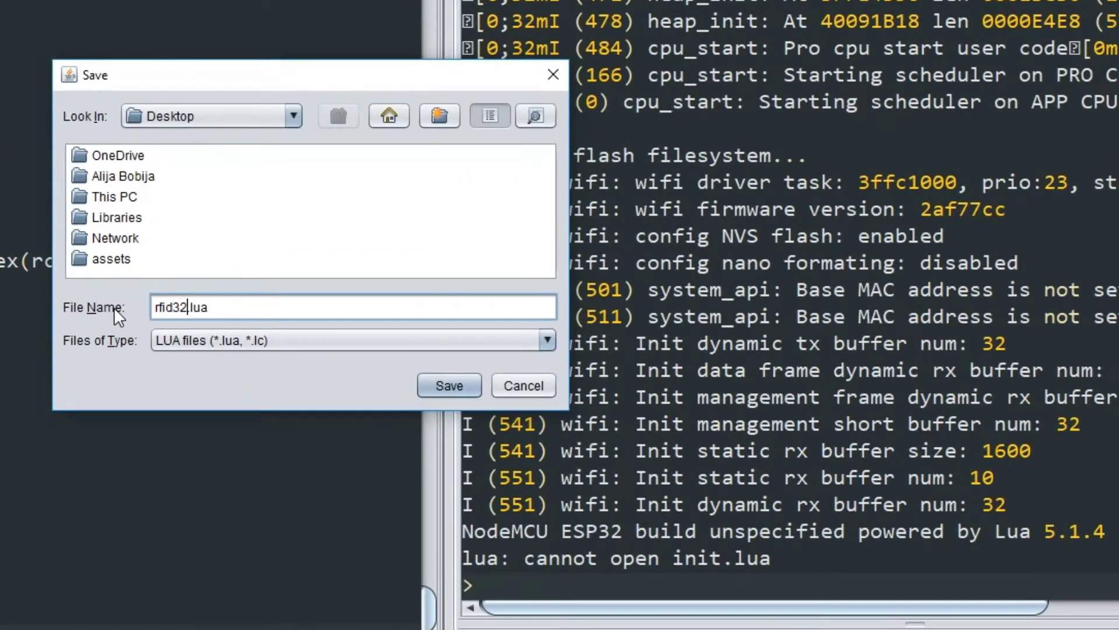
pyautogui.click(499, 355)
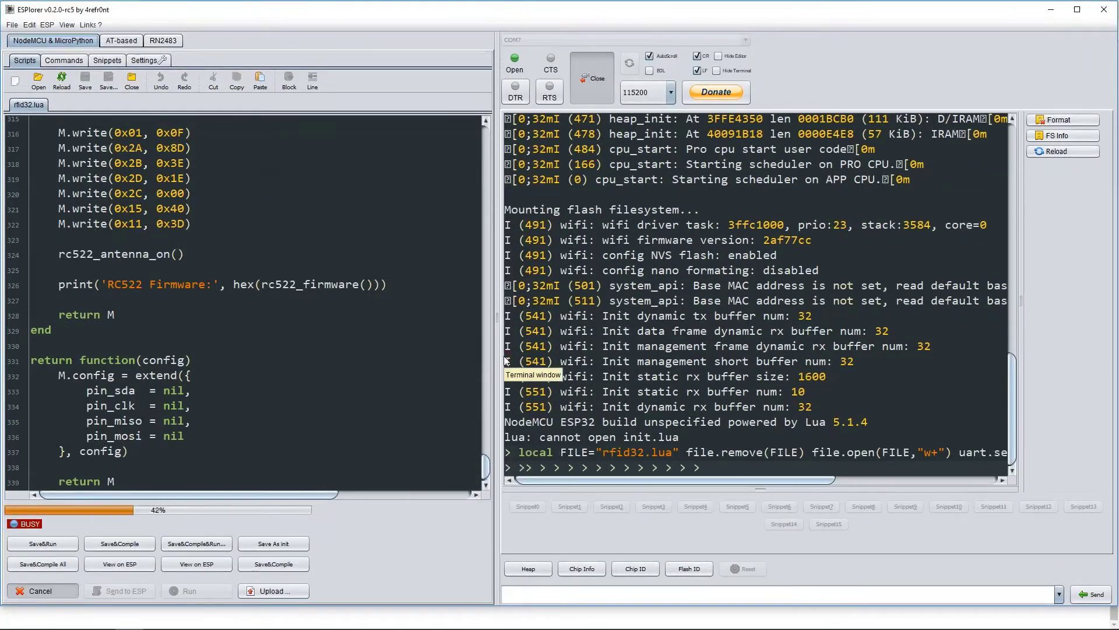
pyautogui.click(132, 81)
pyautogui.write("require('rfid32')(")
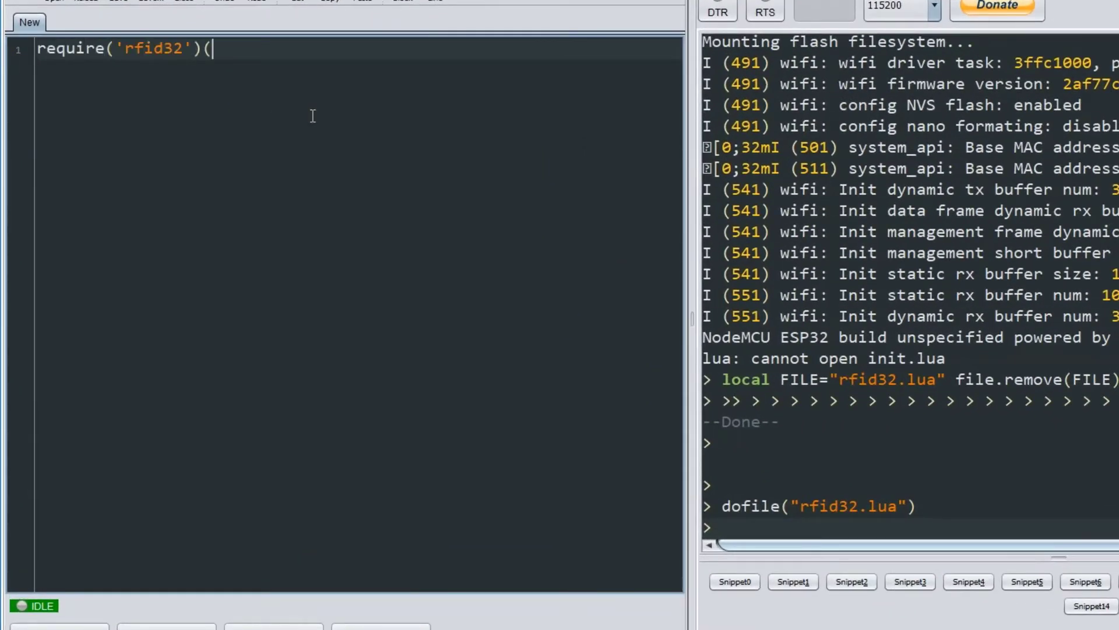
pyautogui.write('{')
# - Write require('rfid32') with pins 22, 19, 25, 23, init(), and a got_tag callback printing tag.hex()
pyautogui.press('Return')
pyautogui.write('pin_clk  = 19,')
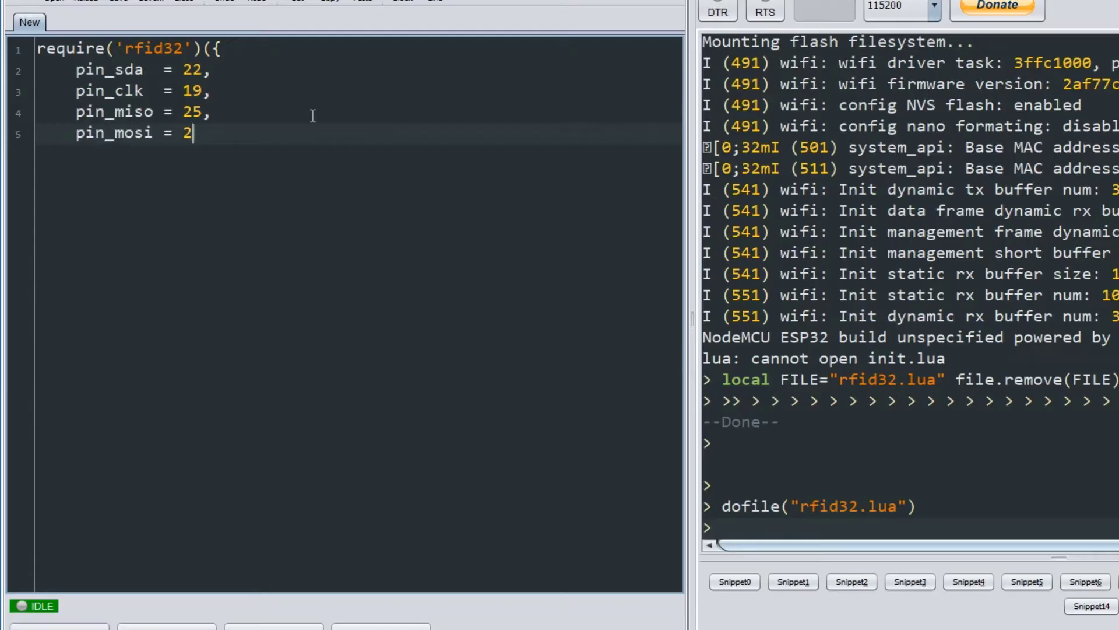
pyautogui.write('3')
pyautogui.press('Return')
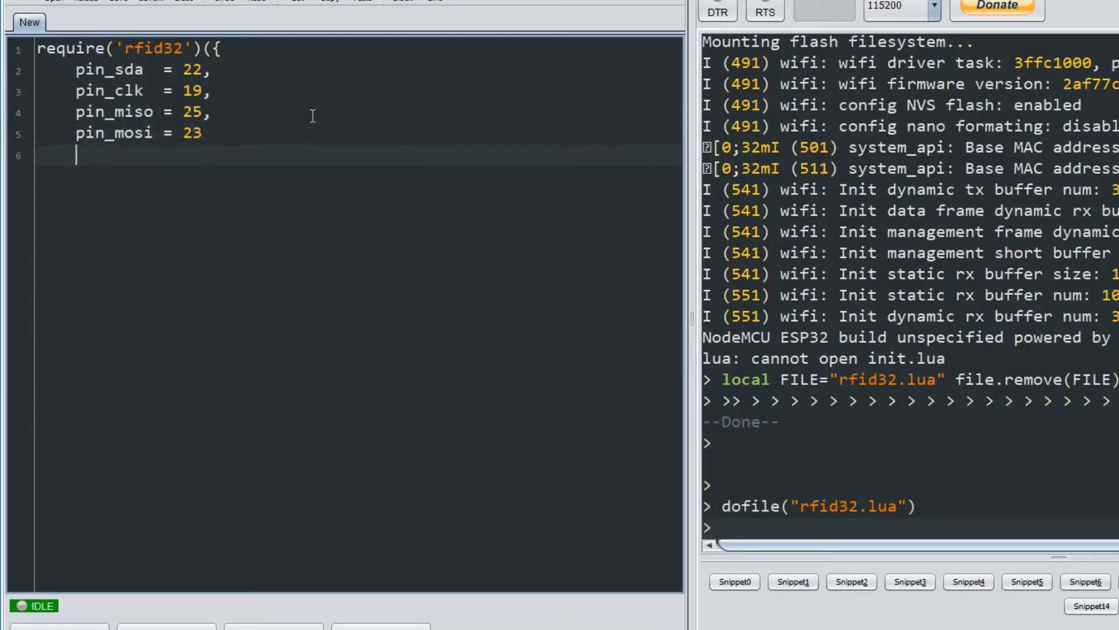
pyautogui.press('Return')
pyautogui.write('.scan({})')
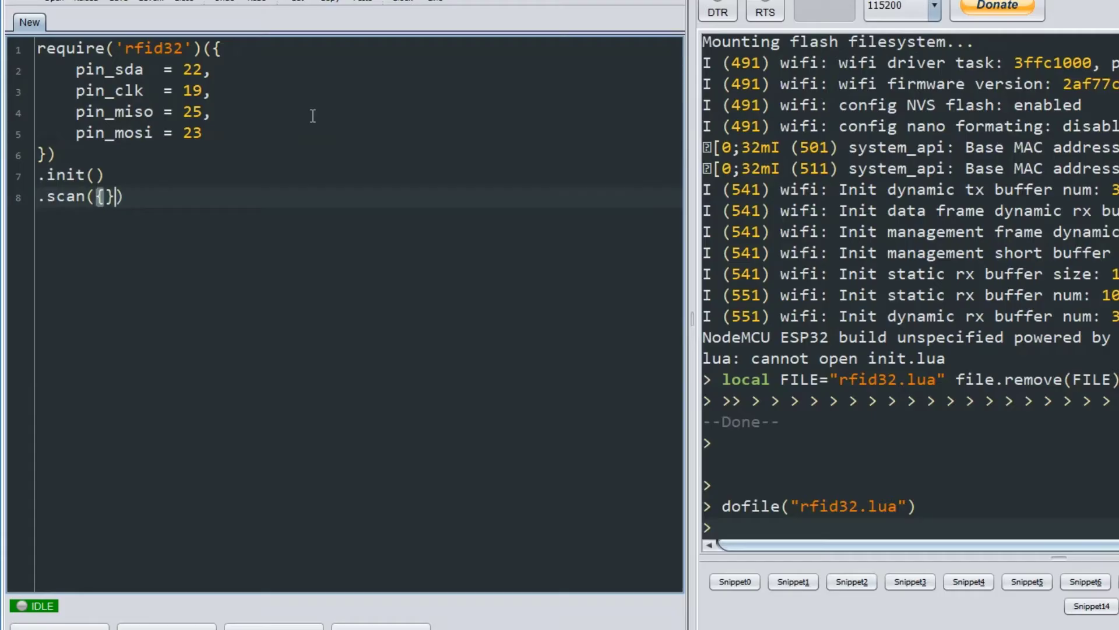
pyautogui.press('Return')
pyautogui.press('Return')
pyautogui.press('Up')
pyautogui.press('Tab')
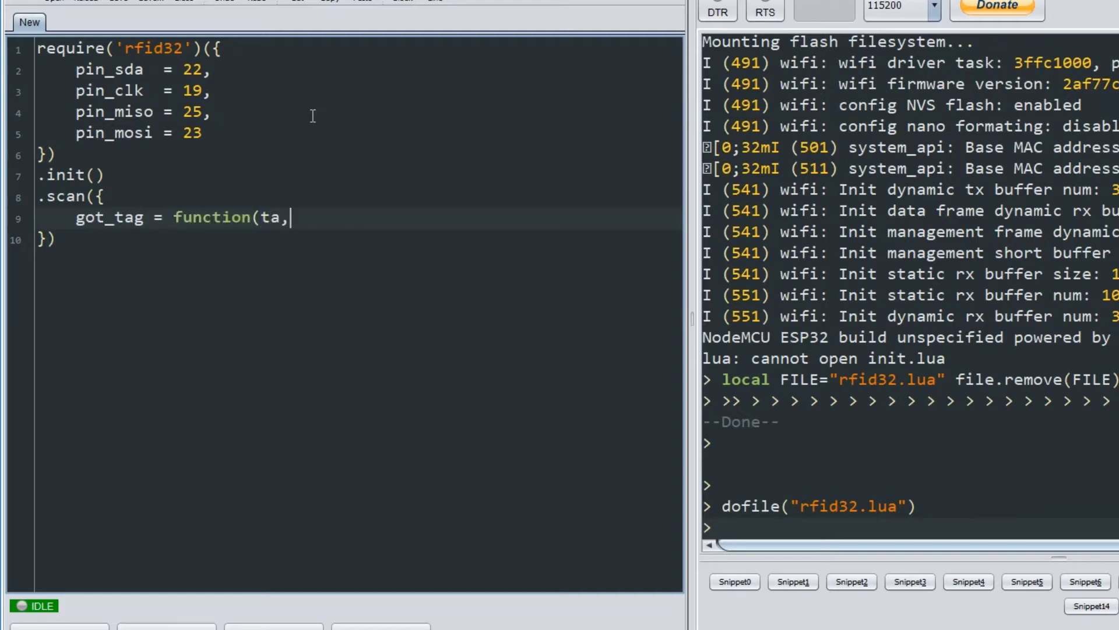
pyautogui.press('Return')
pyautogui.press('Return')
pyautogui.write('print( tag.hex() )')
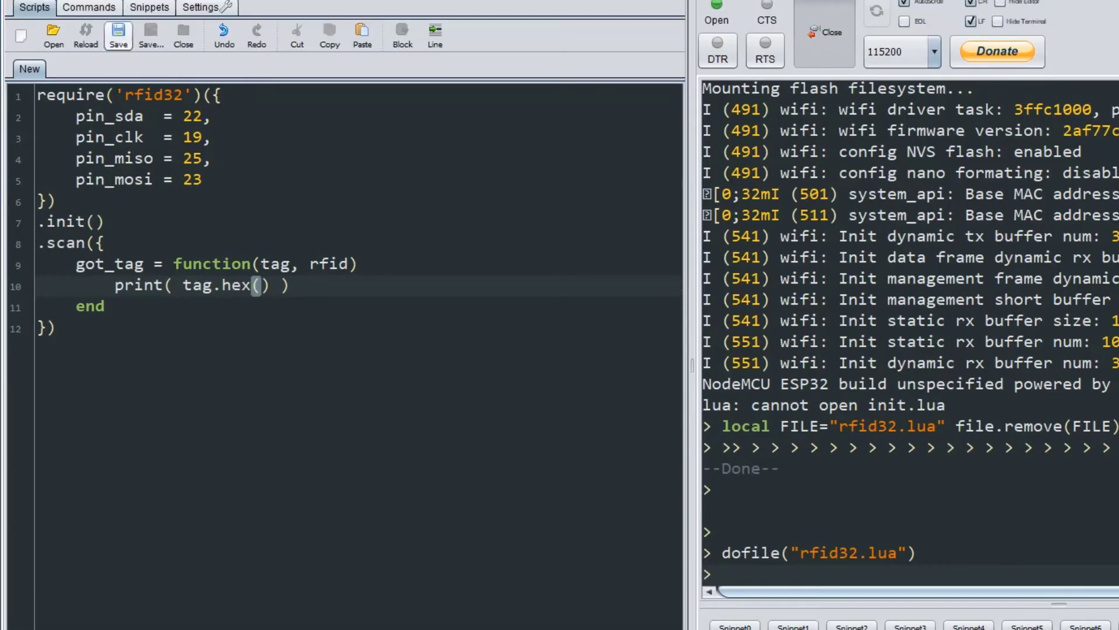
# - Save the RFID script as init.lua so it uploads and runs on the ESP32
pyautogui.click(118, 37)
pyautogui.moveTo(281, 180); pyautogui.dragTo(557, 155)
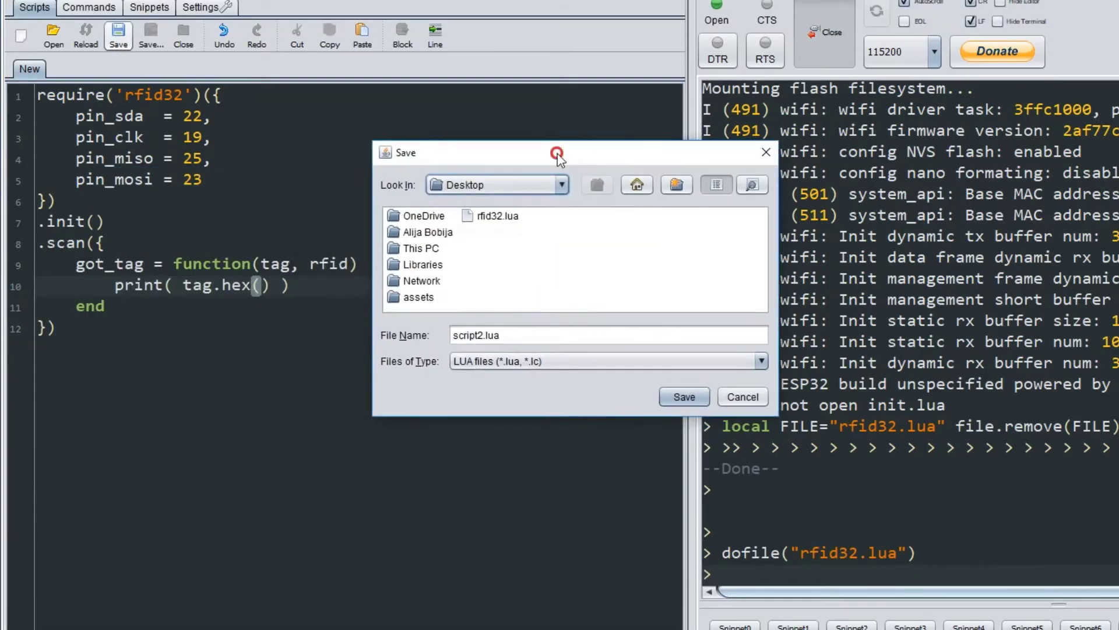
pyautogui.moveTo(452, 335); pyautogui.dragTo(480, 334)
pyautogui.write('ni')
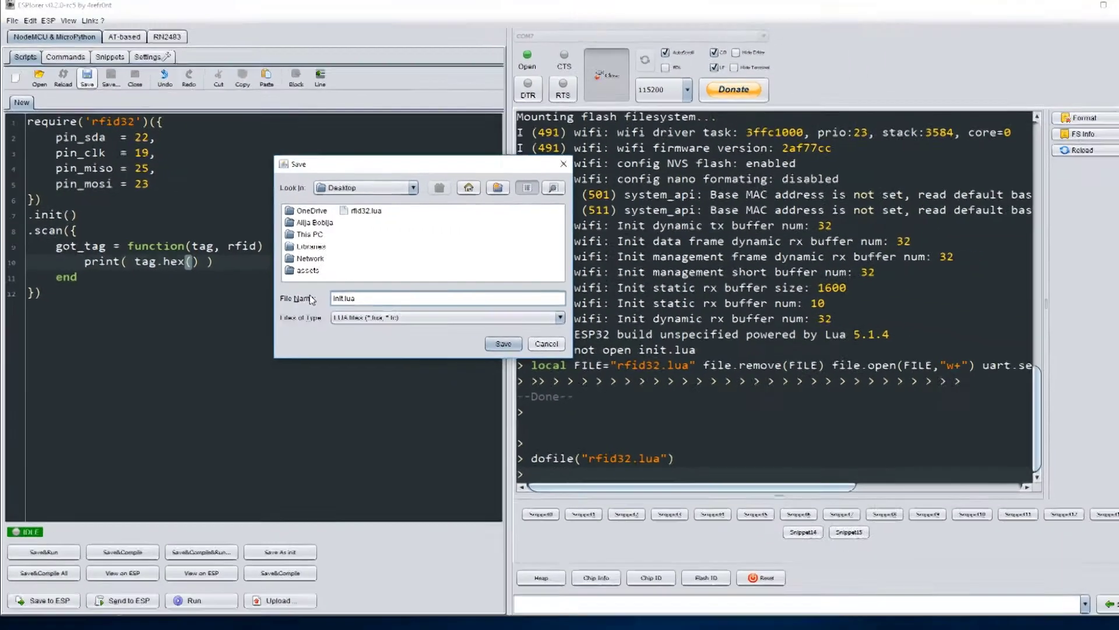
pyautogui.press('Return')
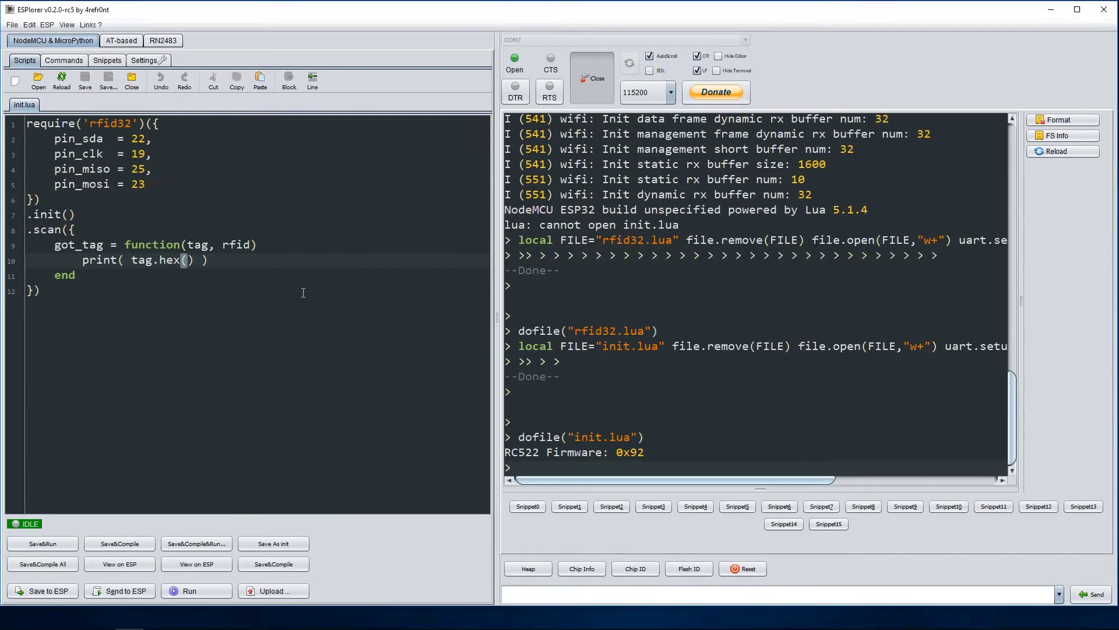